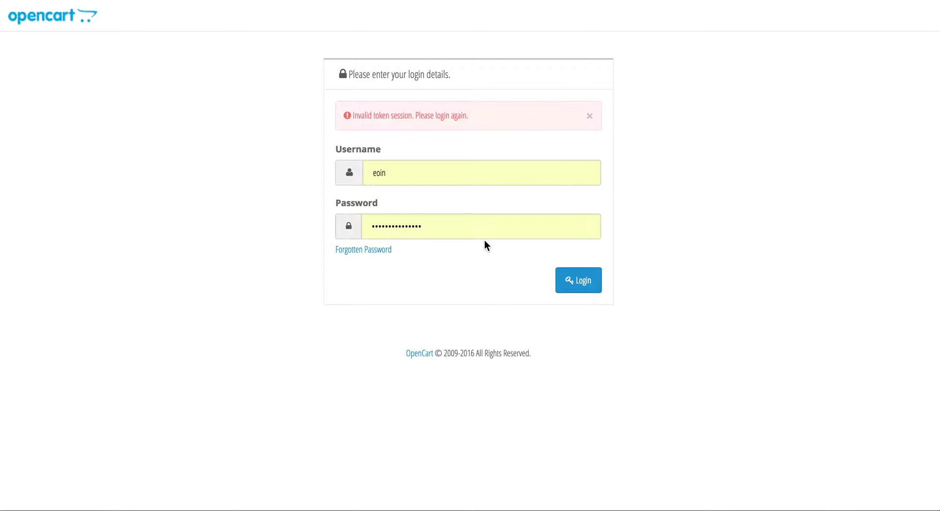
- Sign in to the OpenCart admin so the Dashboard appears
left_click(577, 281)
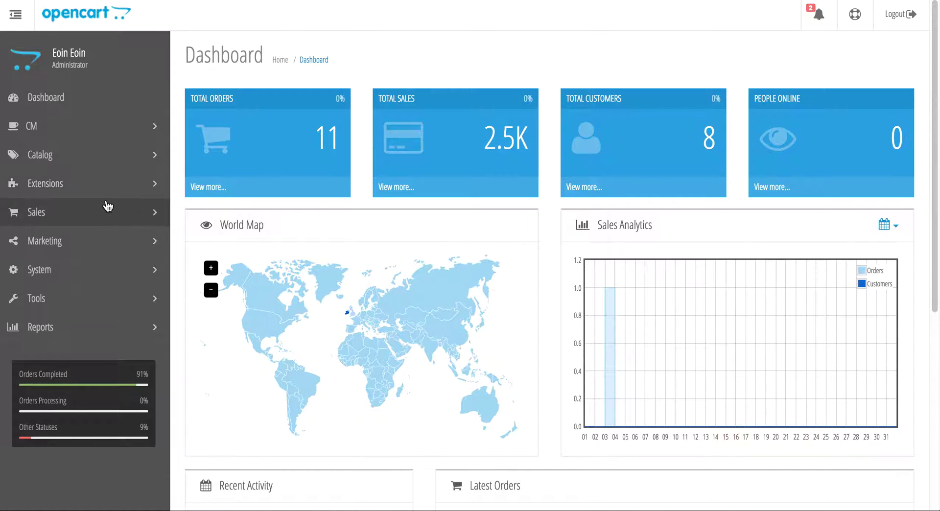
- Go to Marketing > Coupons and start a blank Add Coupon form
left_click(99, 242)
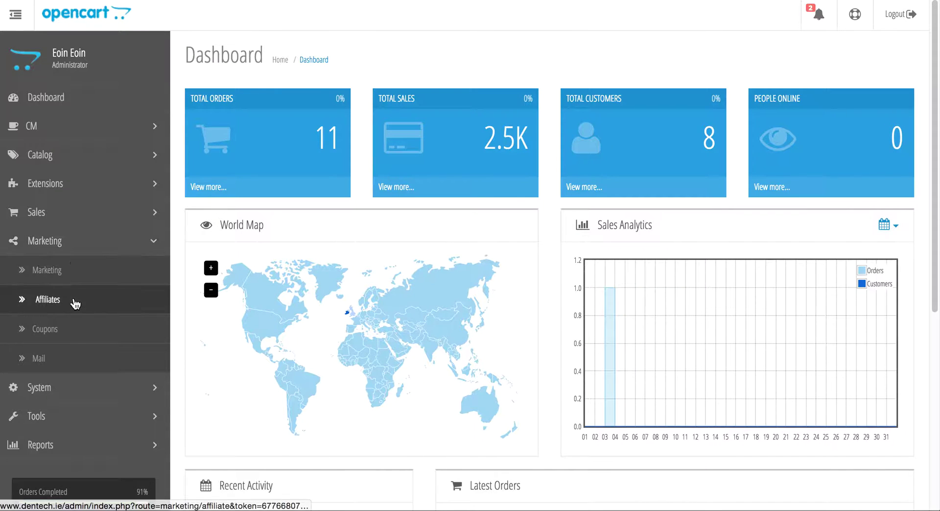
left_click(77, 334)
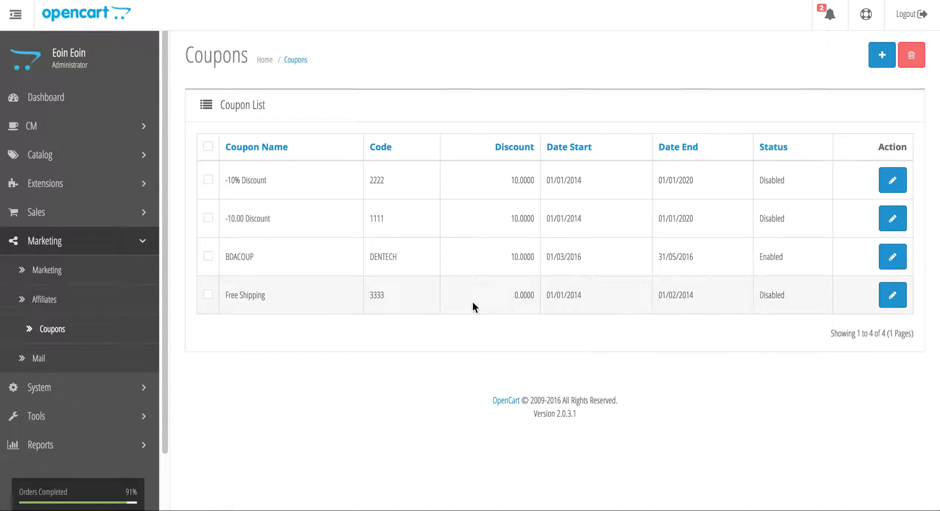
left_click(881, 61)
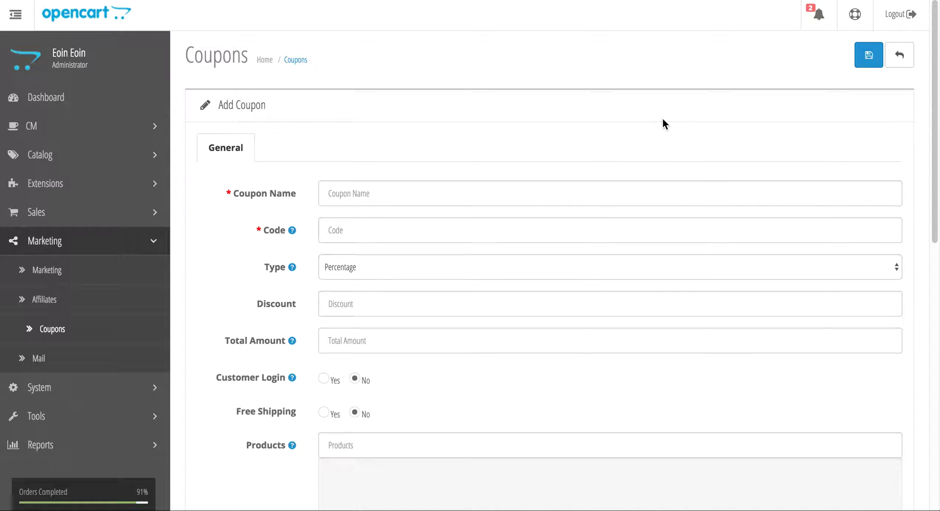
- Enter coupon name EuroDiscount and code EURO16
left_click(398, 197)
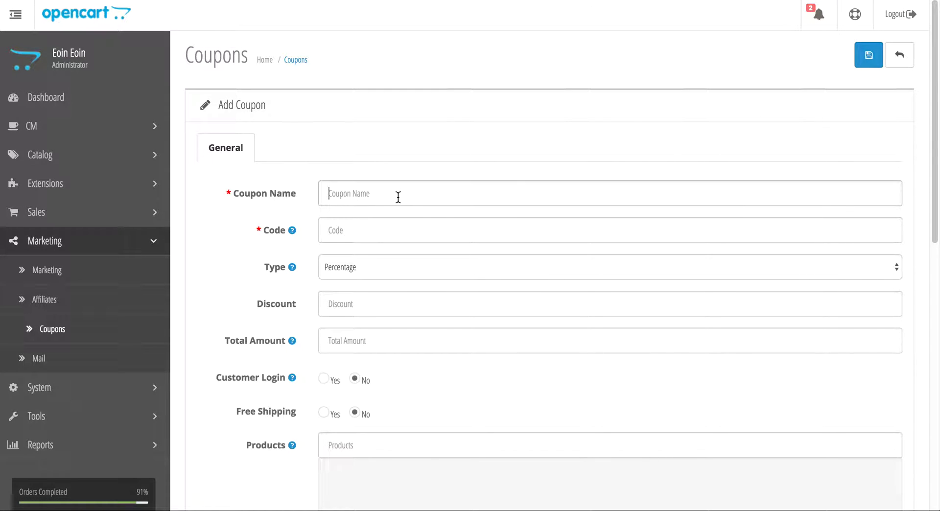
type("EuroDiscou")
type("ou")
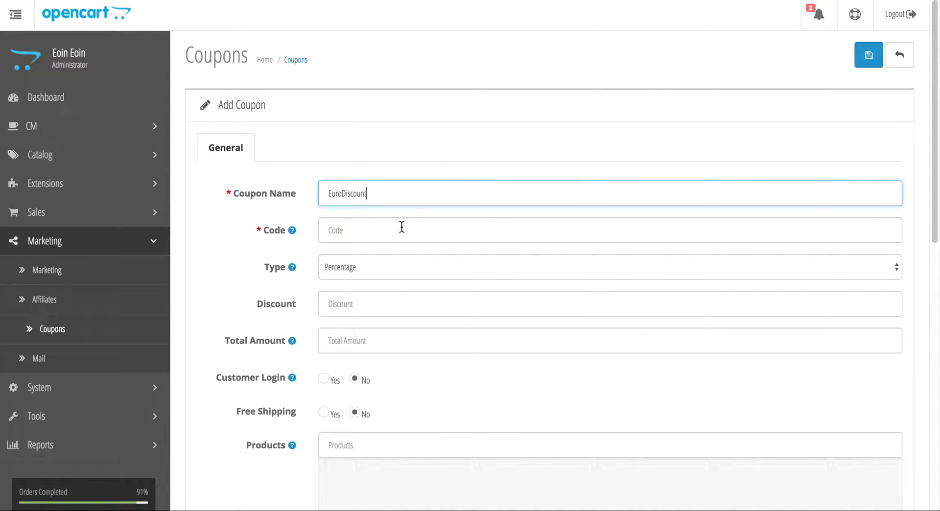
left_click(401, 227)
type("E")
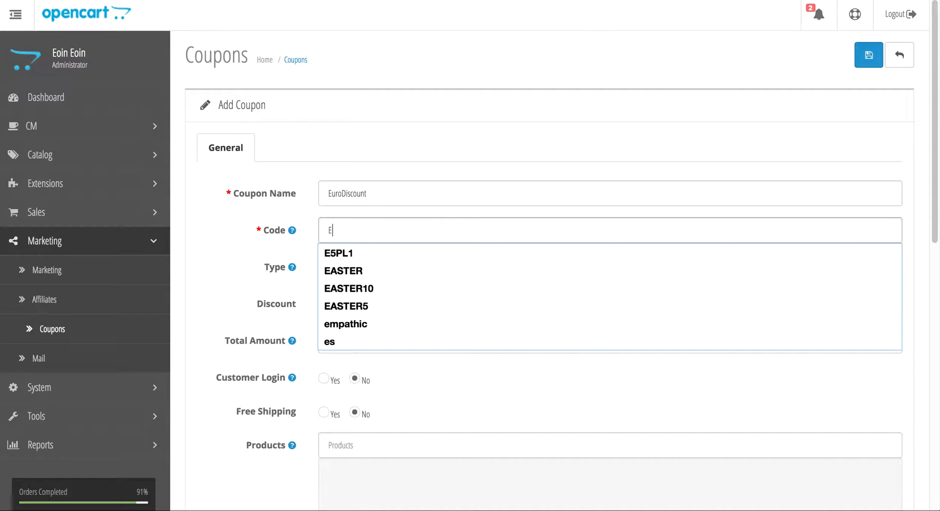
type("URO16")
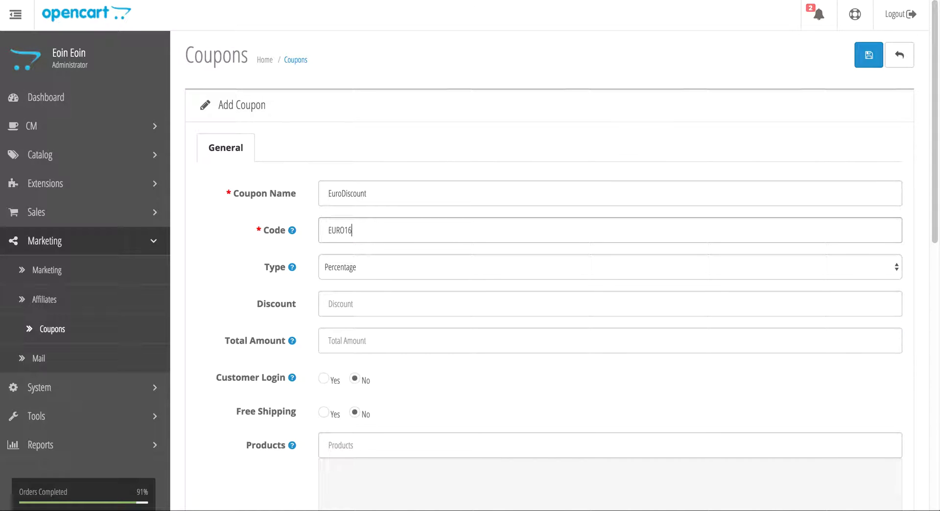
left_click(436, 230)
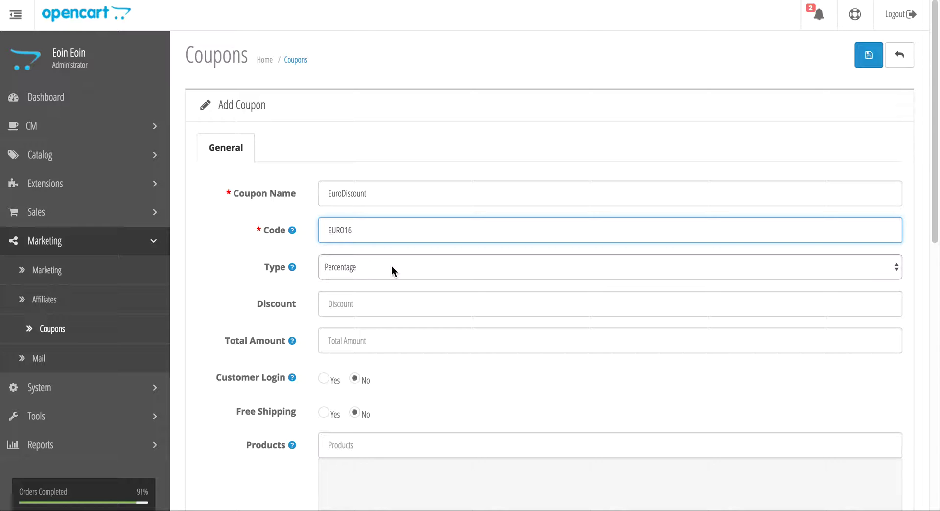
- Set the discount type to Fixed Amount with a discount of 40
left_click(392, 266)
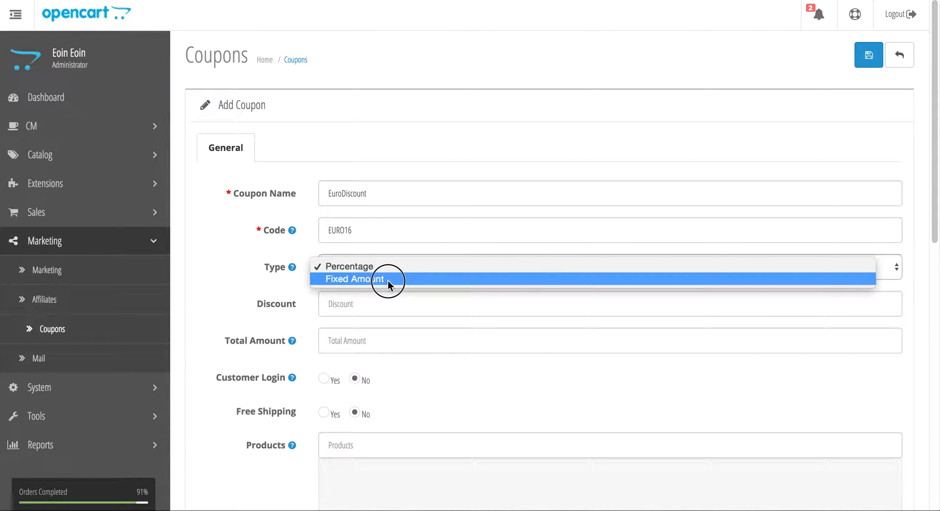
left_click(384, 280)
left_click(368, 304)
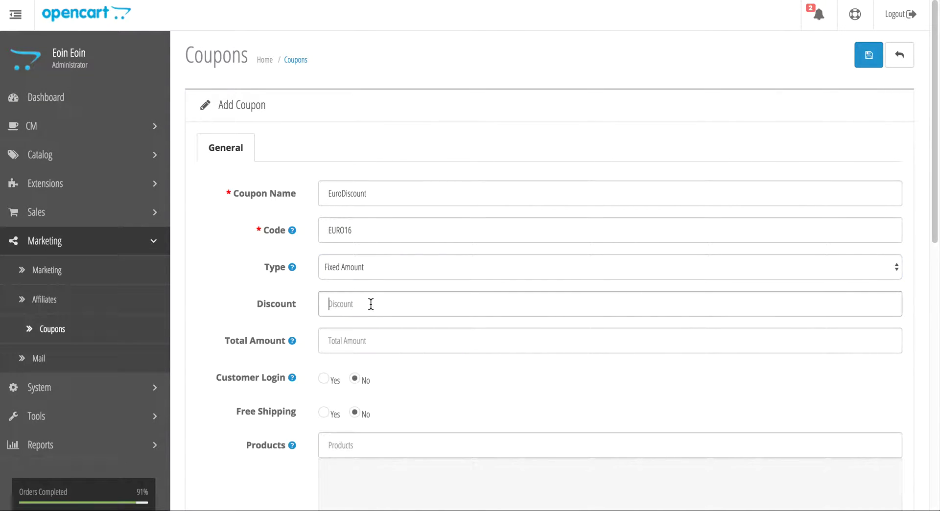
type("40")
left_click(372, 293)
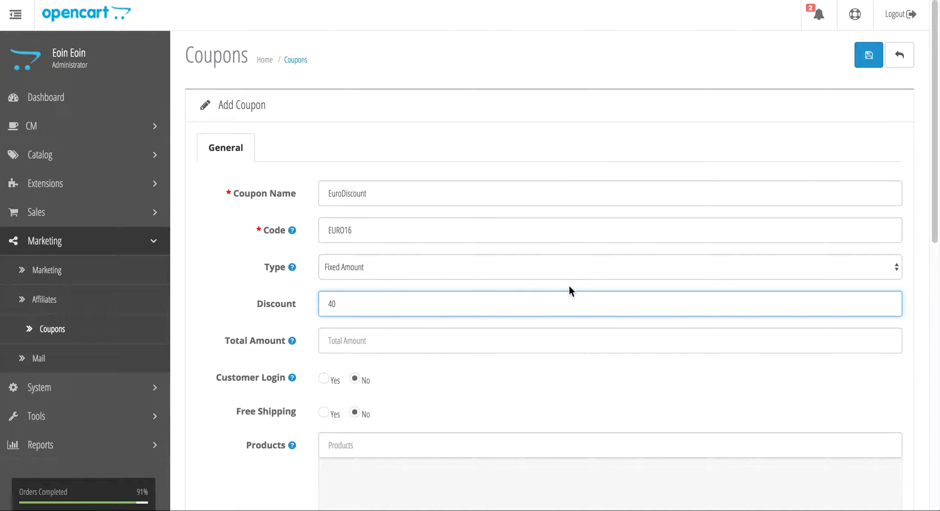
left_click(339, 344)
mouse_move(290, 341)
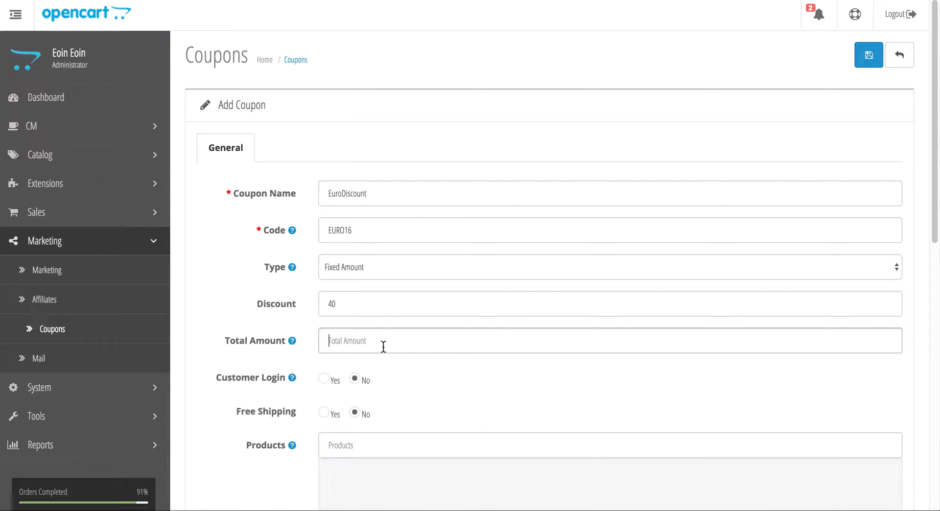
type("75")
double_click(321, 338)
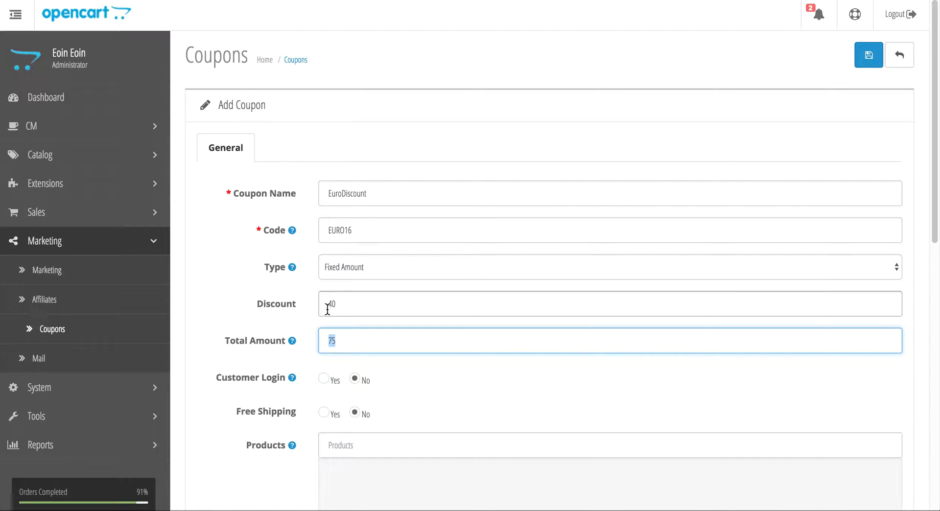
key("BackSpace")
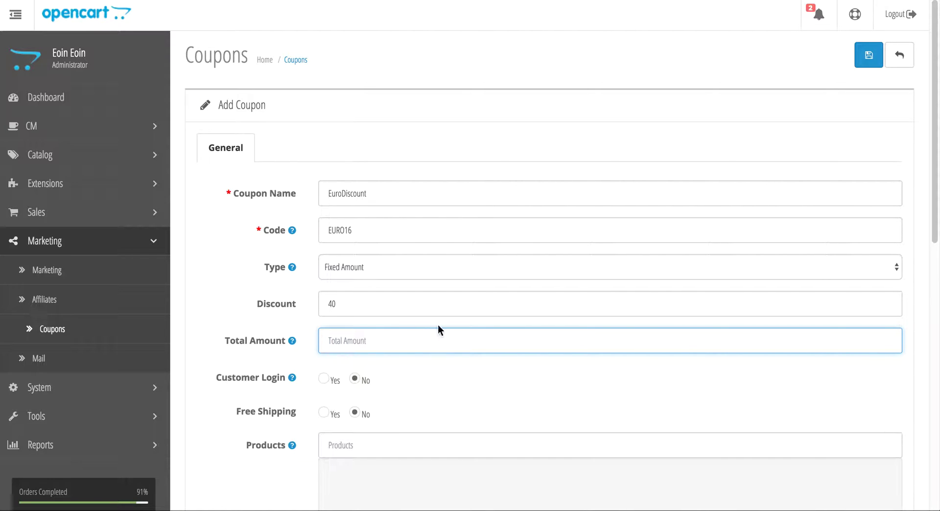
mouse_move(276, 382)
scroll(260, 385, "down", 4)
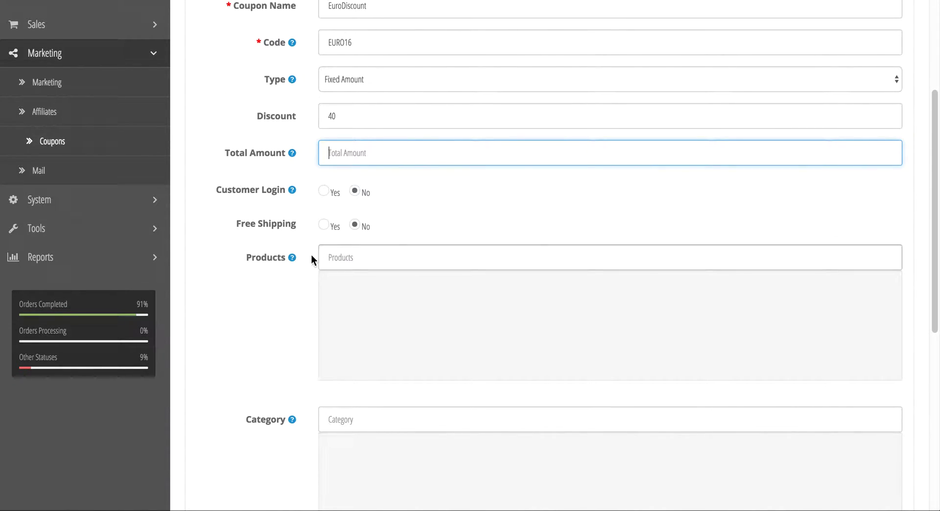
- Restrict the coupon to the Air Polisher Prophy Line product
left_click(377, 263)
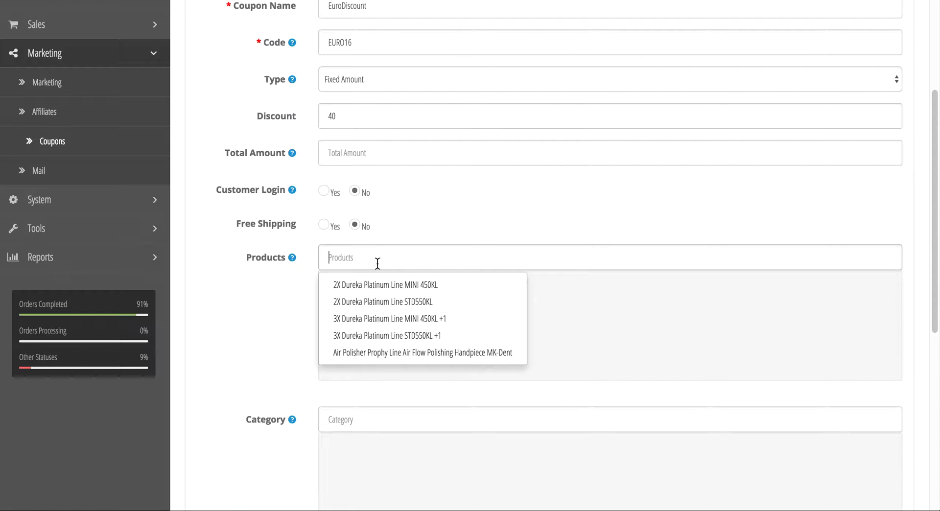
type("air")
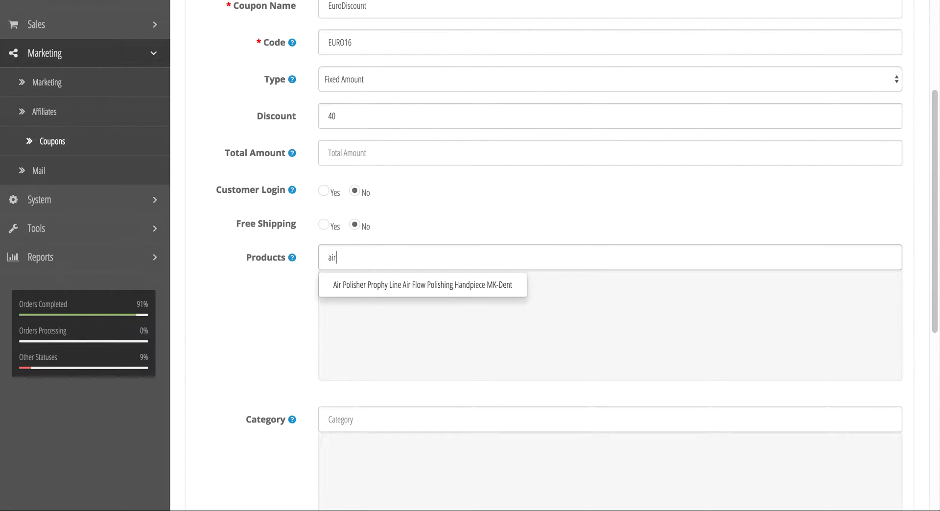
left_click(414, 285)
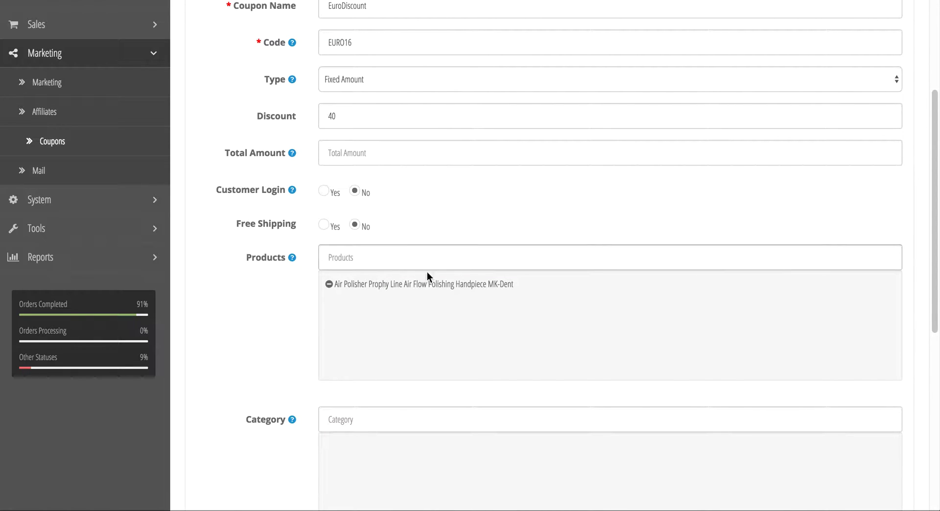
scroll(389, 269, "down", 2)
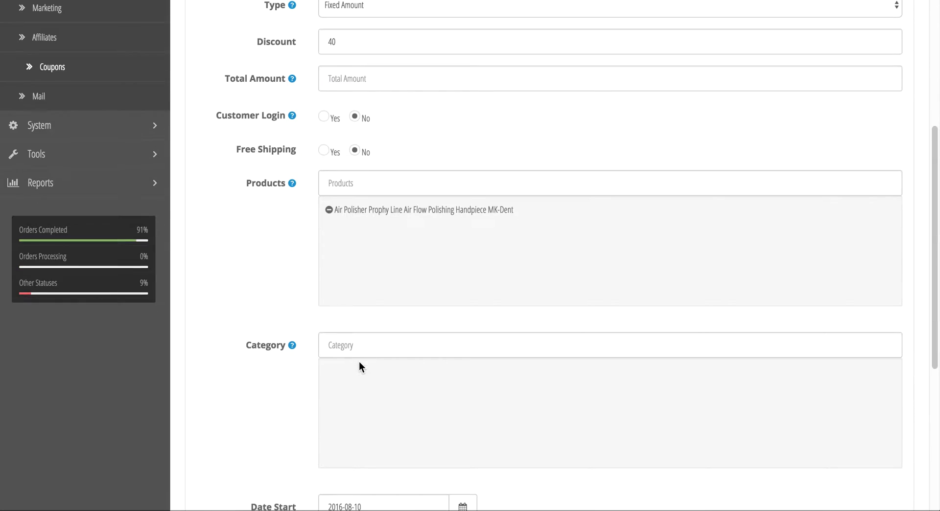
- Restrict the coupon to the Handpieces category
left_click(340, 345)
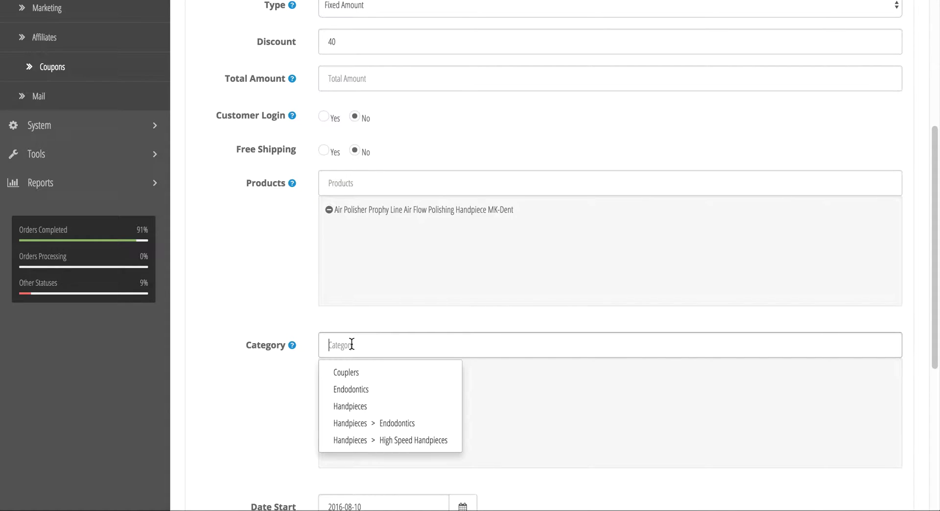
type("hand")
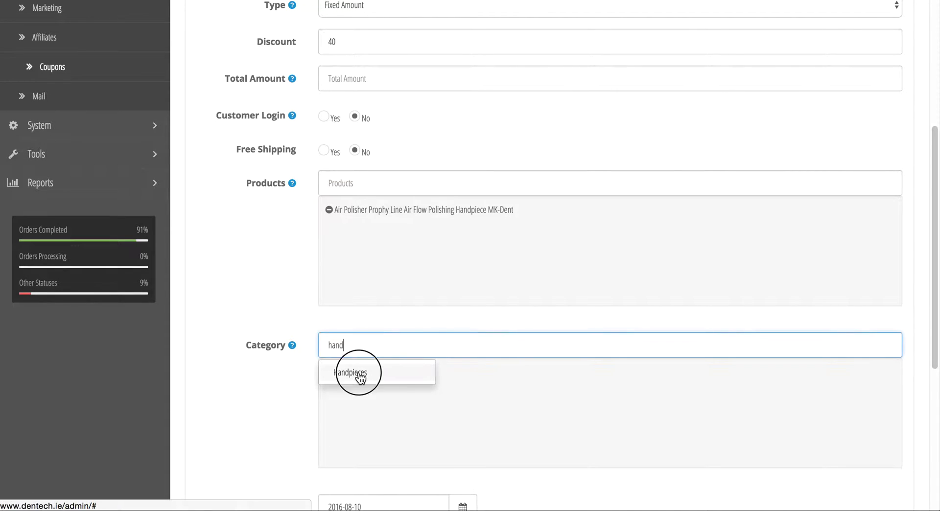
left_click(357, 374)
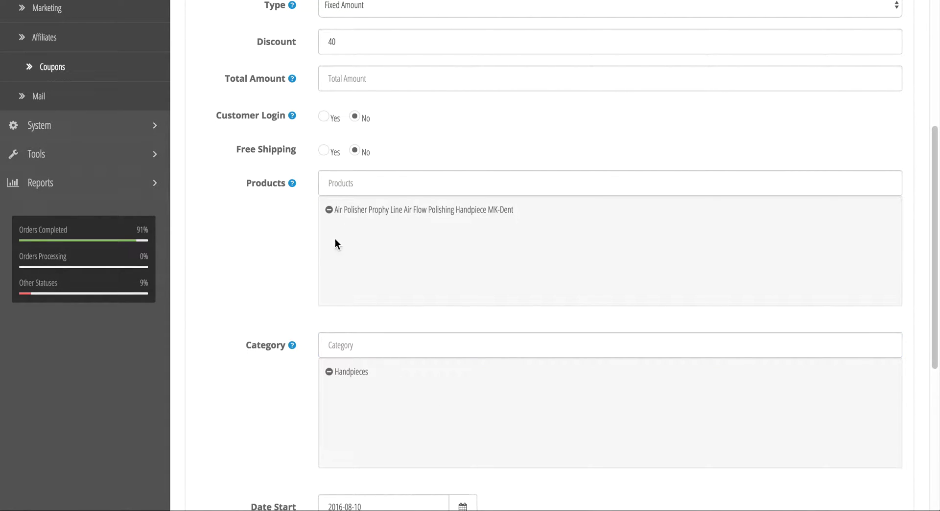
scroll(319, 110, "up", 1)
scroll(271, 347, "down", 6)
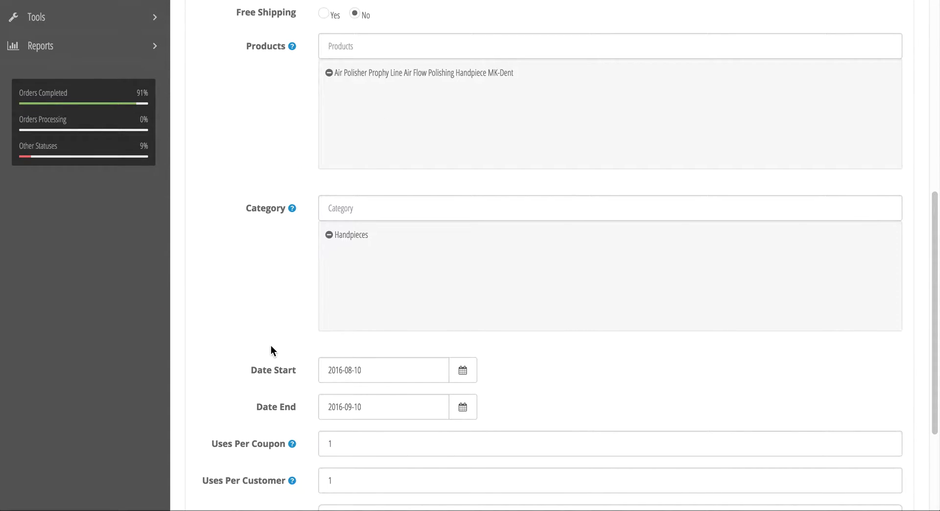
- Set the coupon's start date to 2016-08-01 and end date to 2017-01-01
left_click(406, 270)
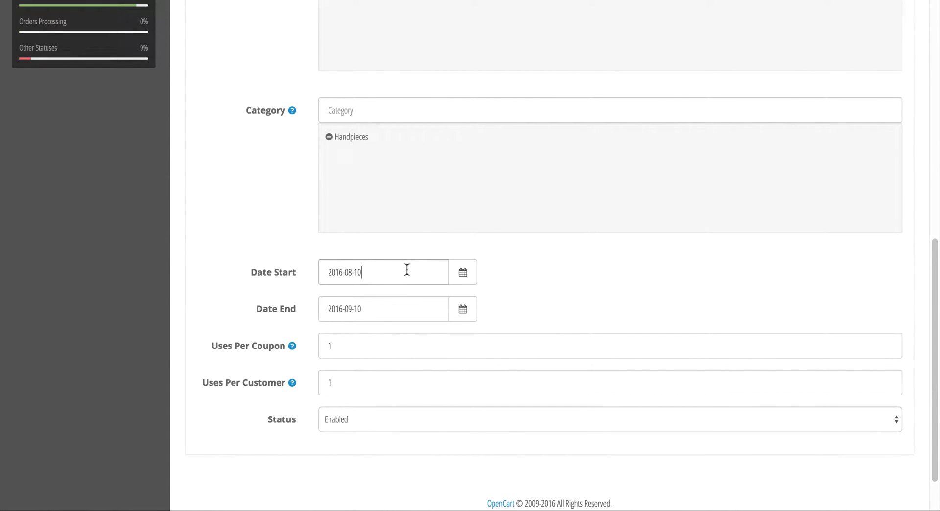
left_click(464, 272)
left_click(491, 345)
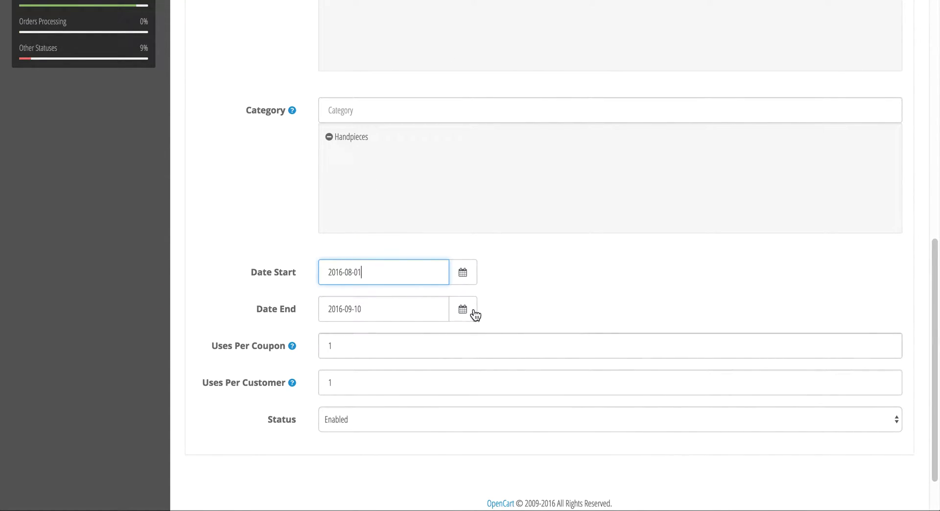
left_click(471, 310)
left_click(617, 340)
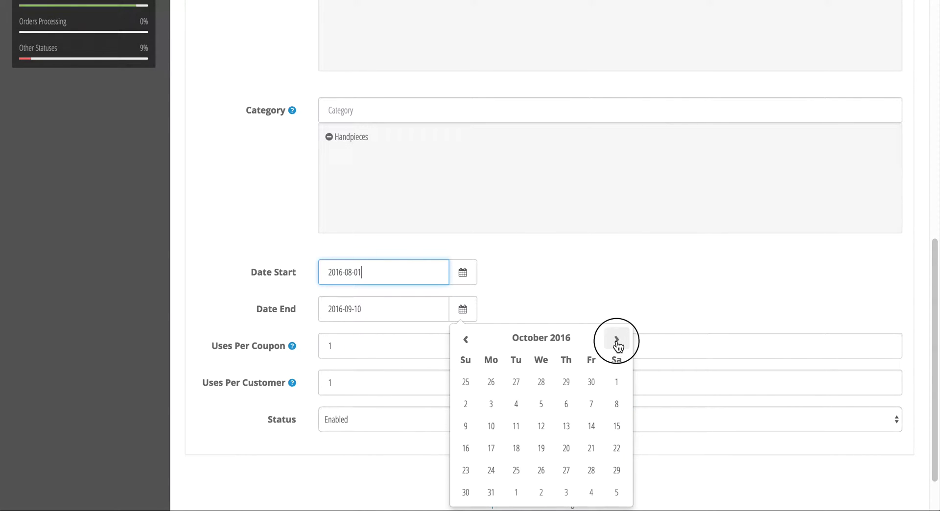
left_click(617, 339)
left_click(616, 340)
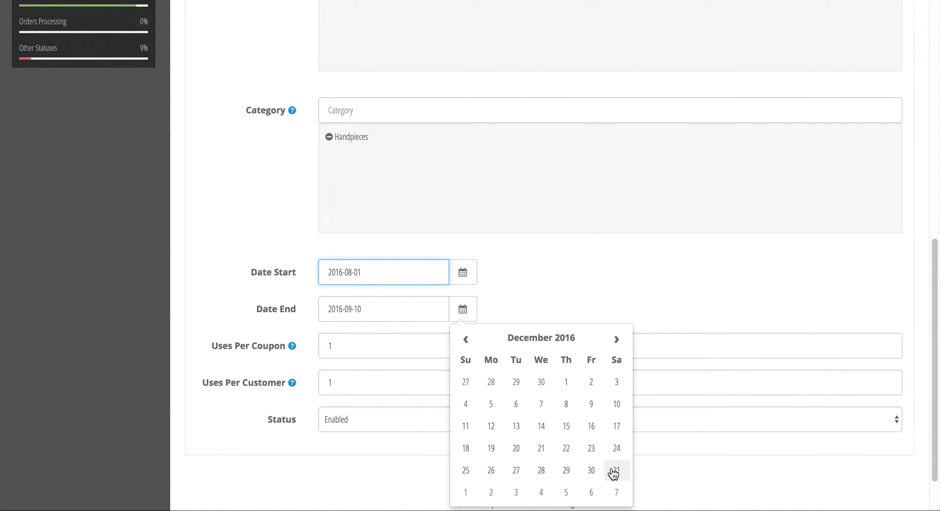
left_click(466, 492)
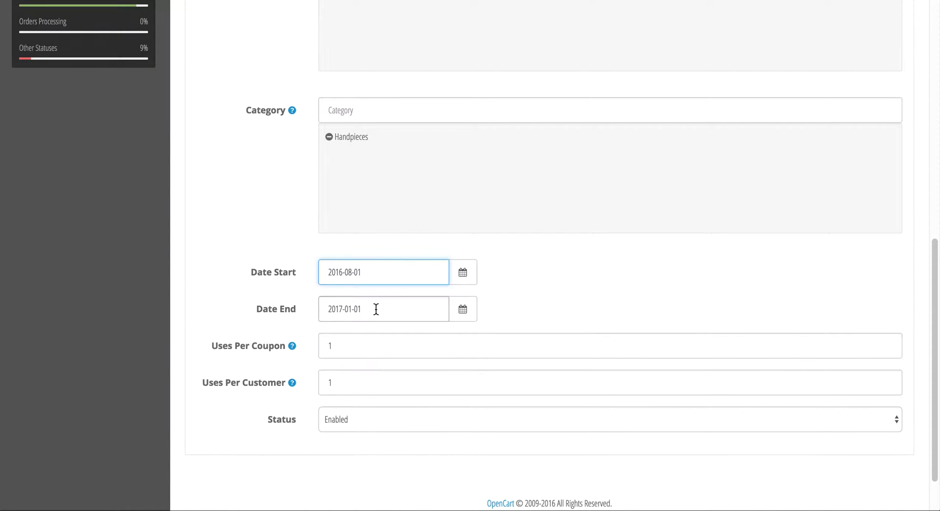
- Save the EuroDiscount coupon
left_click(361, 346)
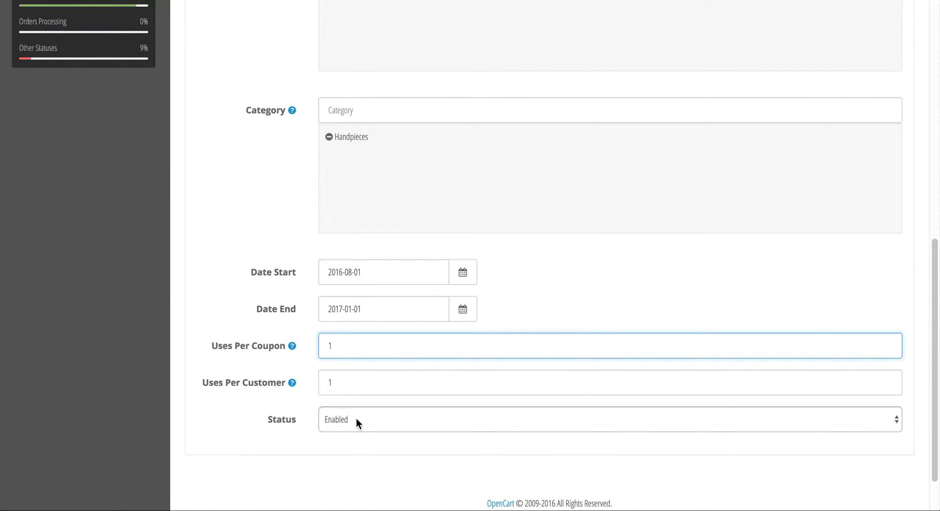
scroll(452, 404, "up", 15)
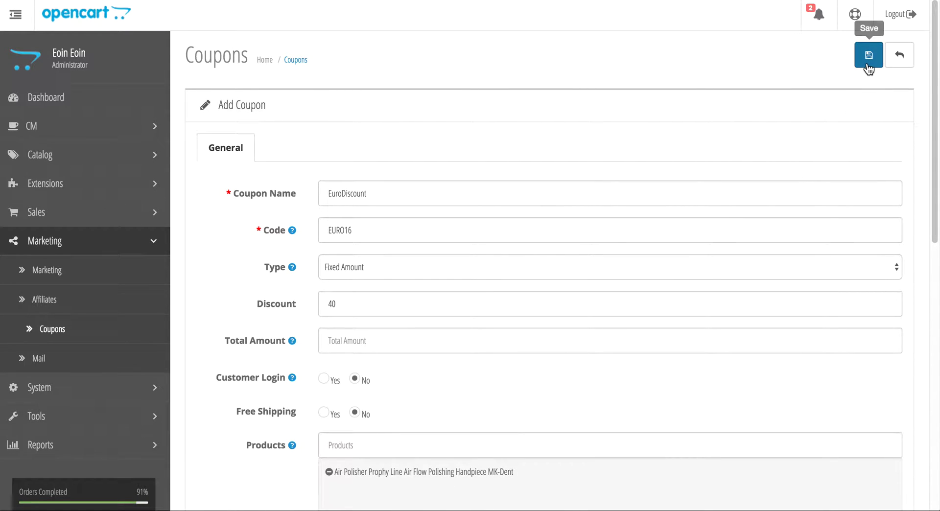
left_click(869, 68)
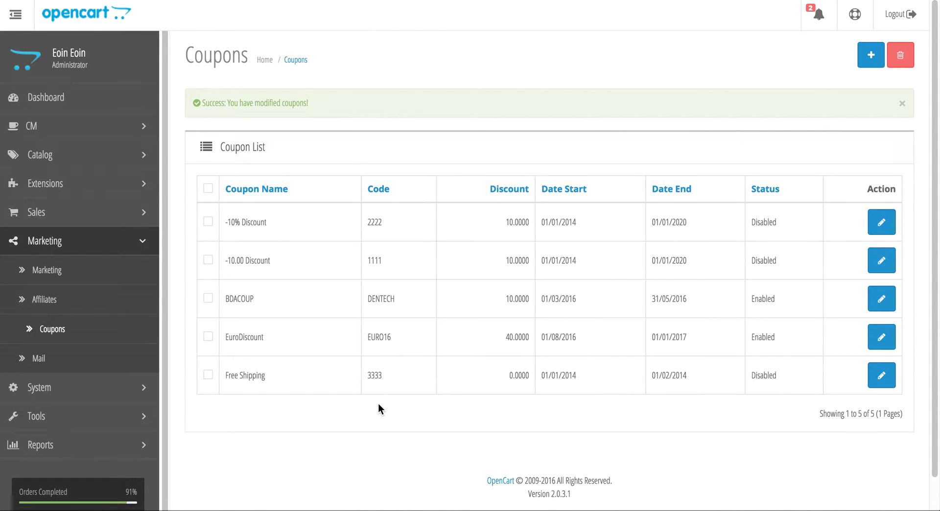
- Select the EURO16 code and open the Dentech Dental instruments storefront
double_click(382, 334)
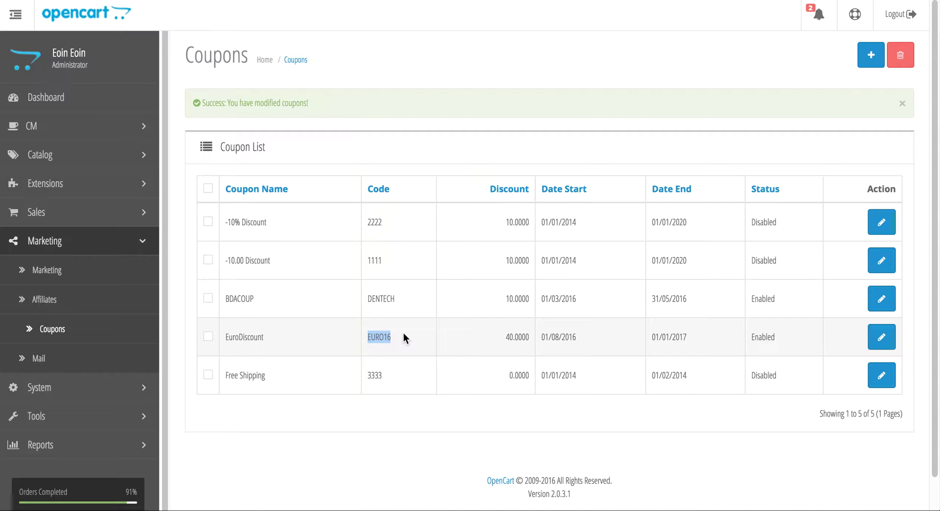
left_click(855, 14)
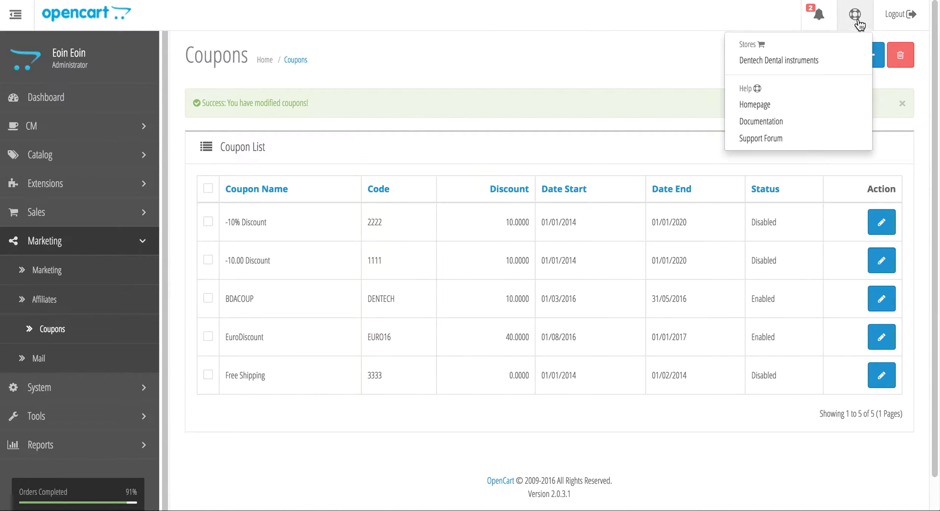
left_click(821, 60)
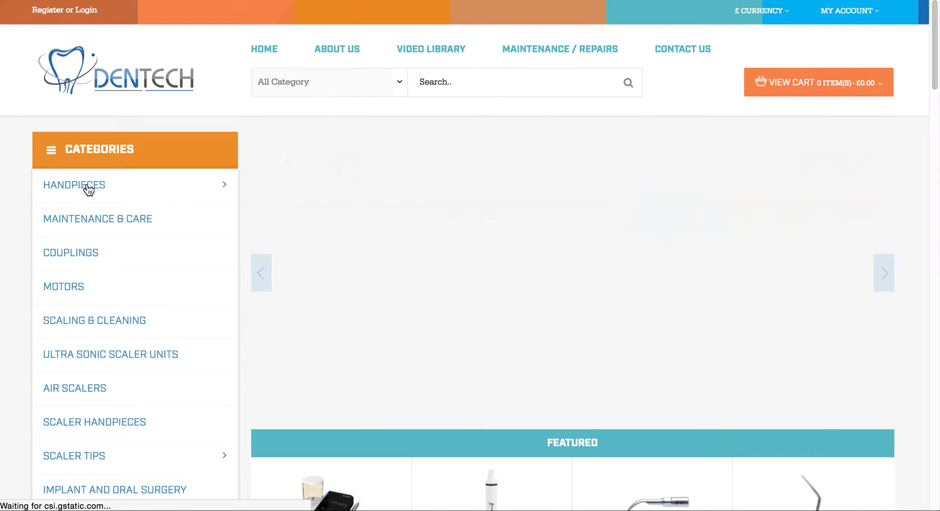
- Add the Dureka Platinum Line MINI 450KL handpiece from Handpieces to the cart
left_click(542, 227)
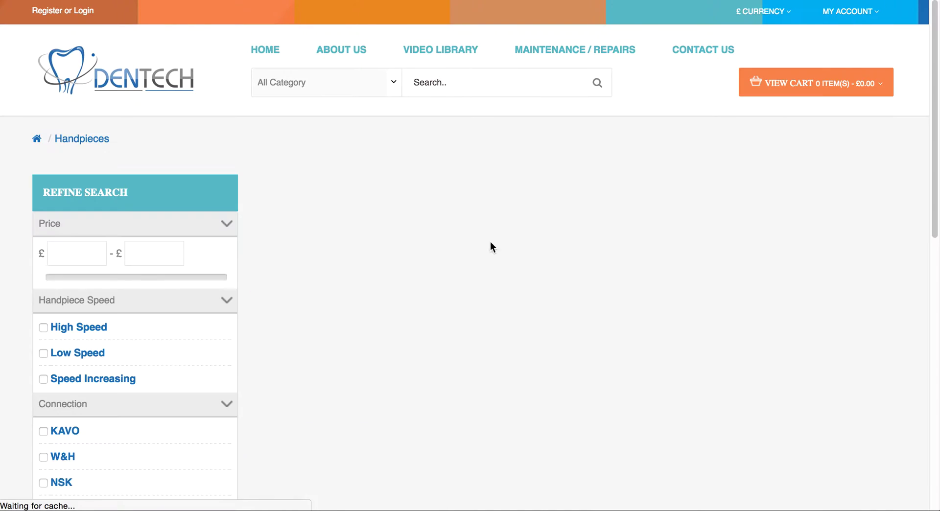
scroll(475, 243, "down", 7)
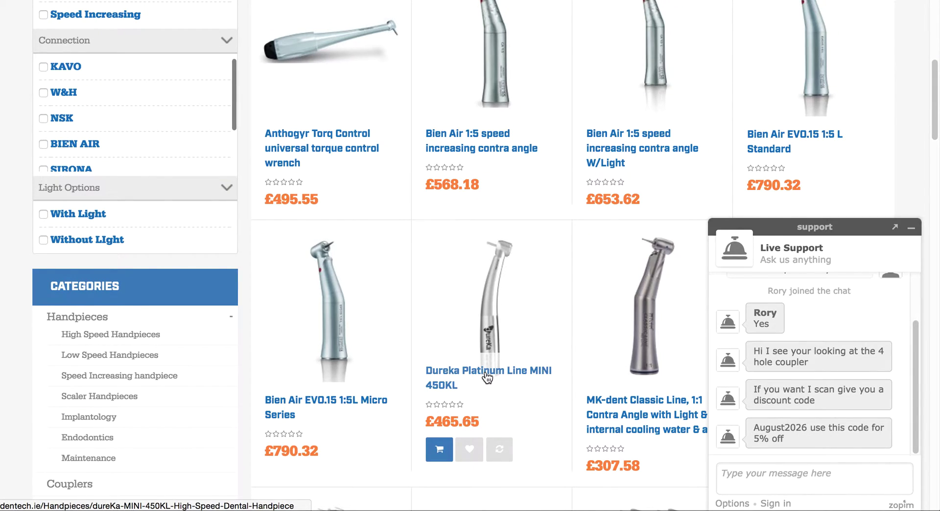
left_click(487, 375)
scroll(671, 323, "down", 2)
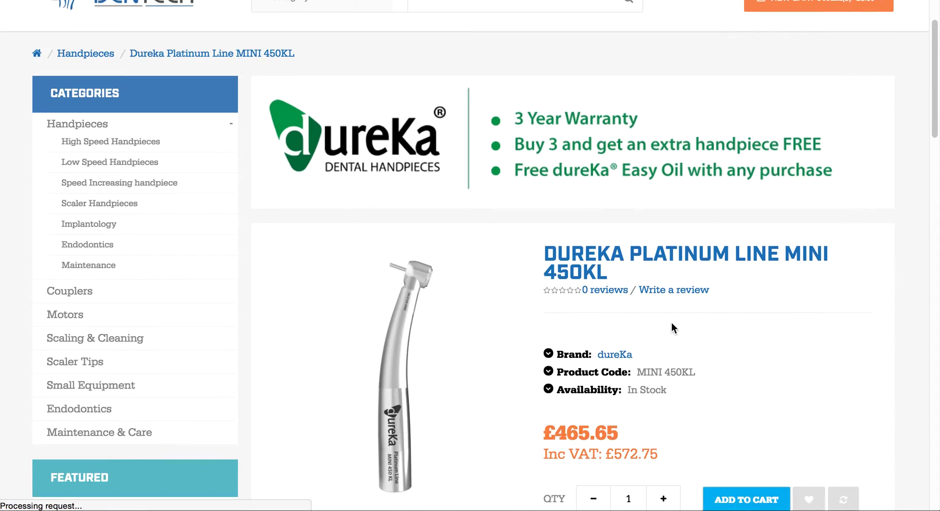
scroll(671, 322, "down", 3)
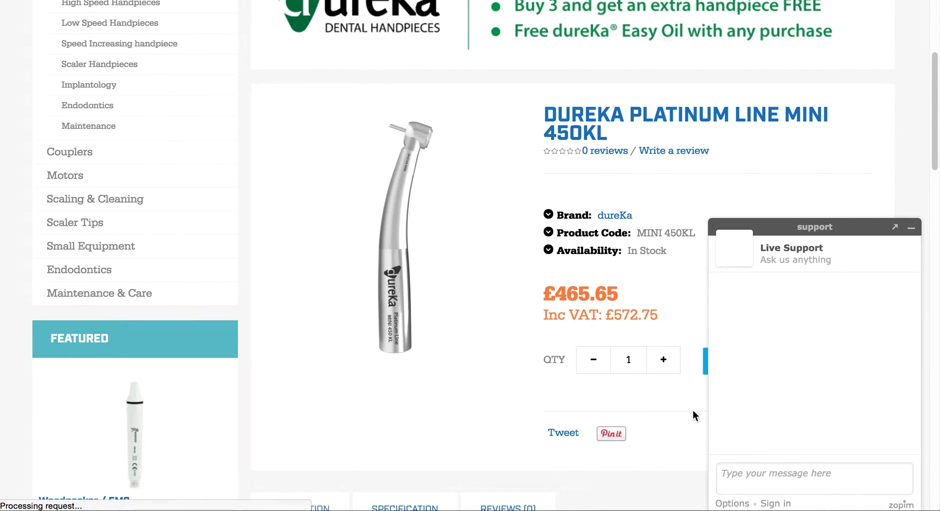
left_click(911, 228)
left_click(739, 366)
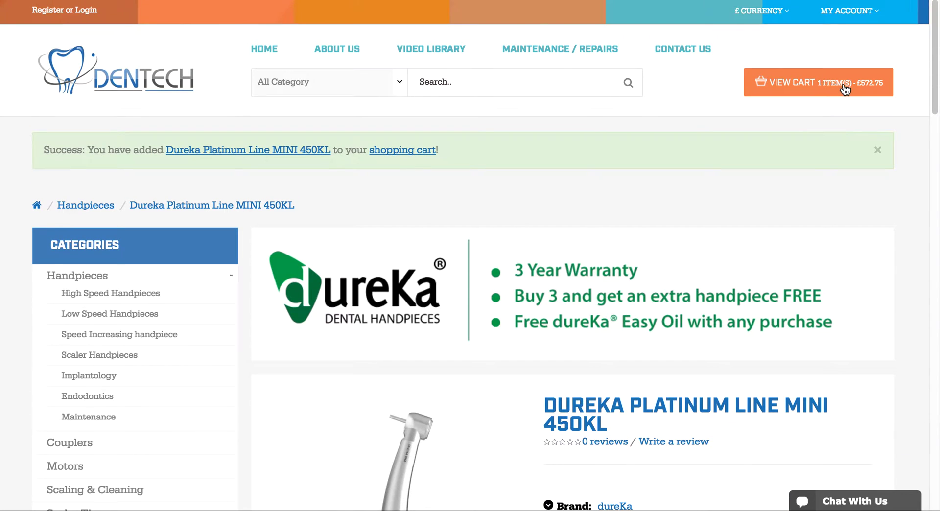
- Open the full Shopping Cart page showing the £465.65 sub-total
left_click(840, 88)
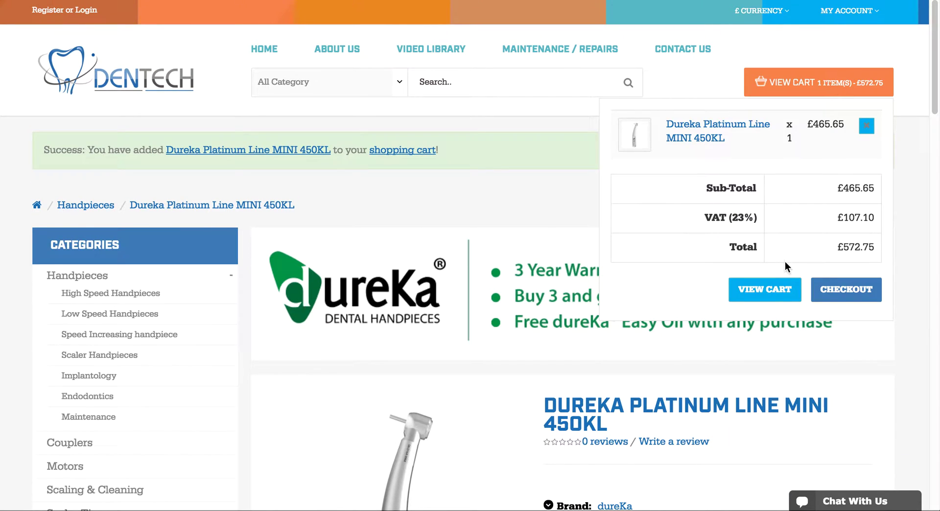
left_click(777, 289)
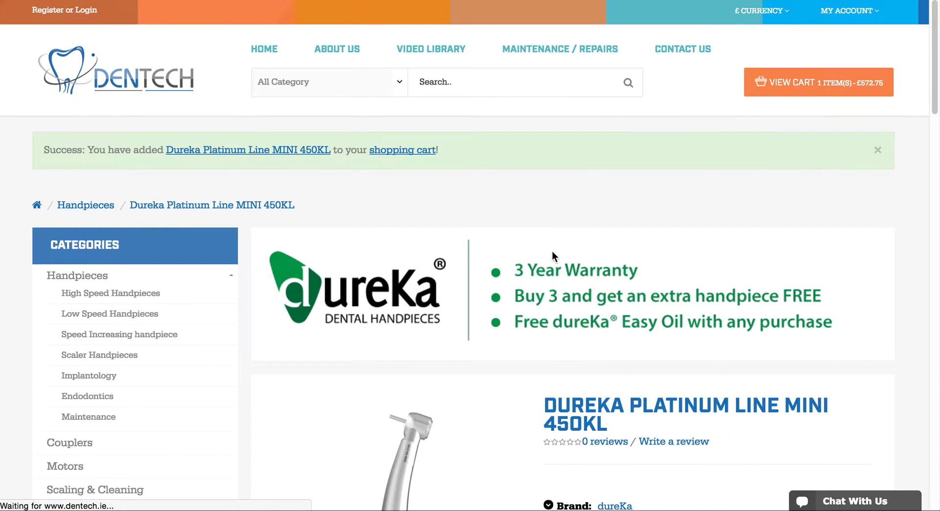
scroll(494, 335, "down", 3)
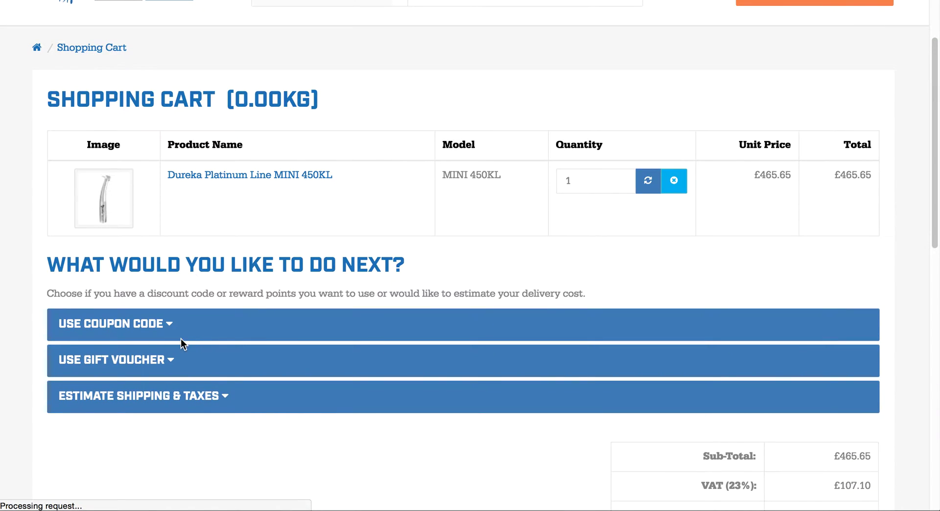
- Apply coupon code EURO16 in the cart
left_click(181, 339)
left_click(275, 363)
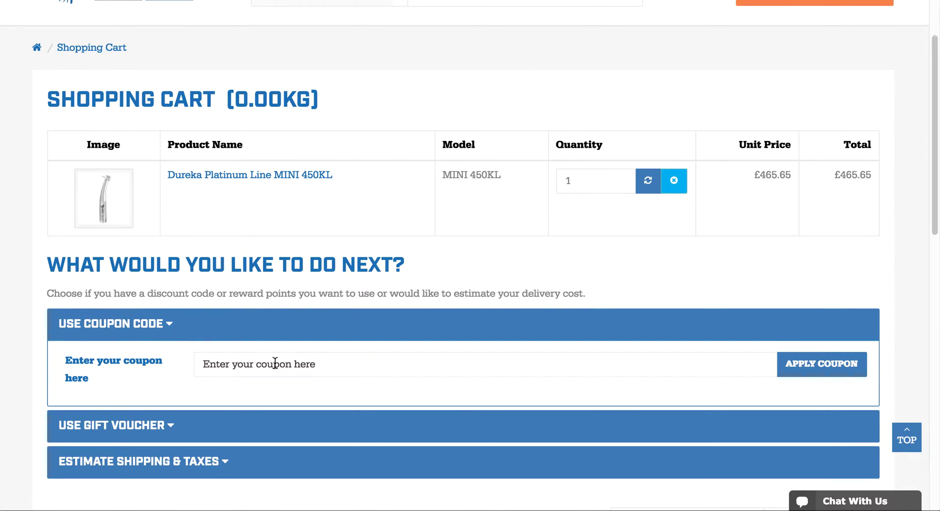
type("EURO16")
left_click(812, 368)
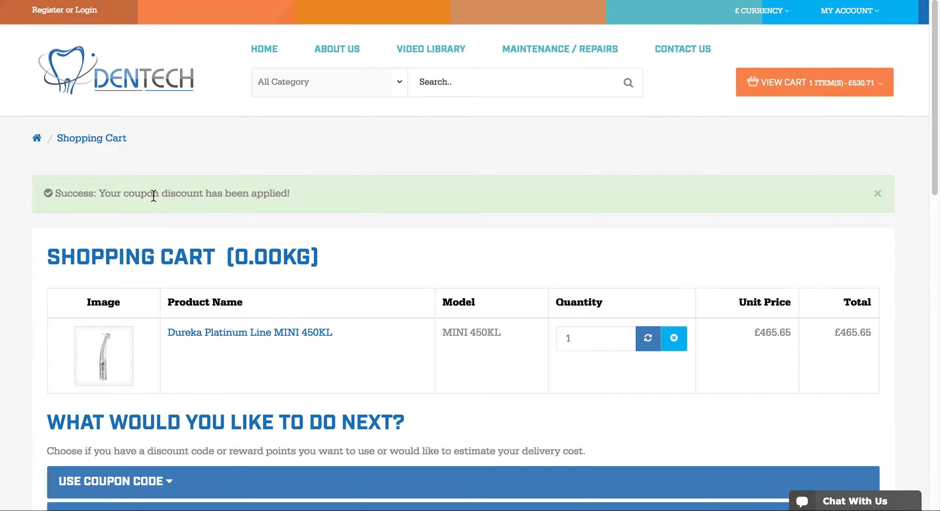
- Check the cart summary for the £-34.18 EURO16 discount and £530.71 total
left_click(877, 82)
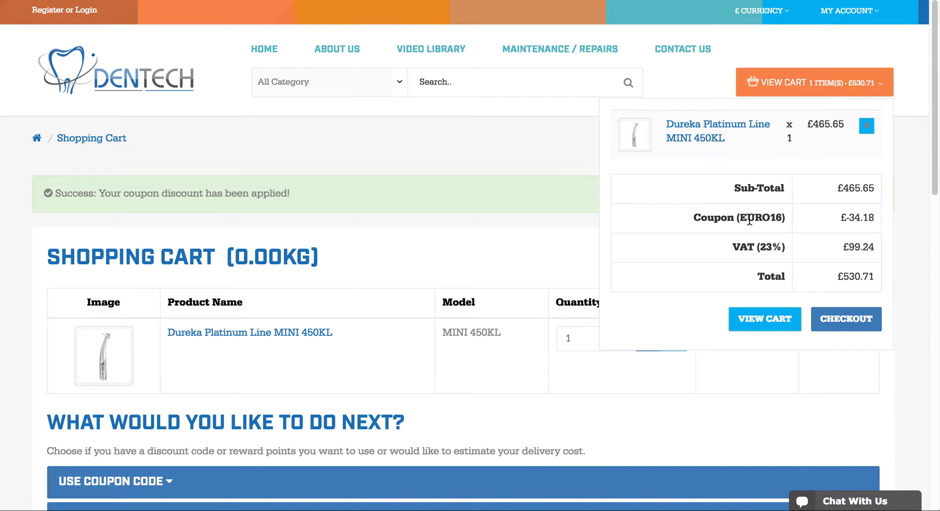
left_click_drag(692, 220, 829, 222)
mouse_move(864, 105)
scroll(56, 37, "up", 1)
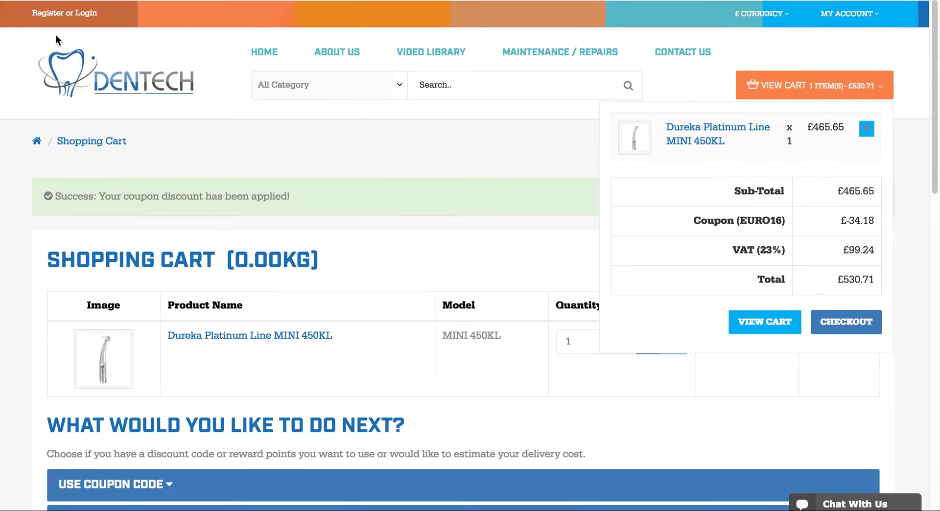
- Switch the store currency to € EUR and confirm the €40.00 coupon discount
left_click(771, 13)
left_click(755, 35)
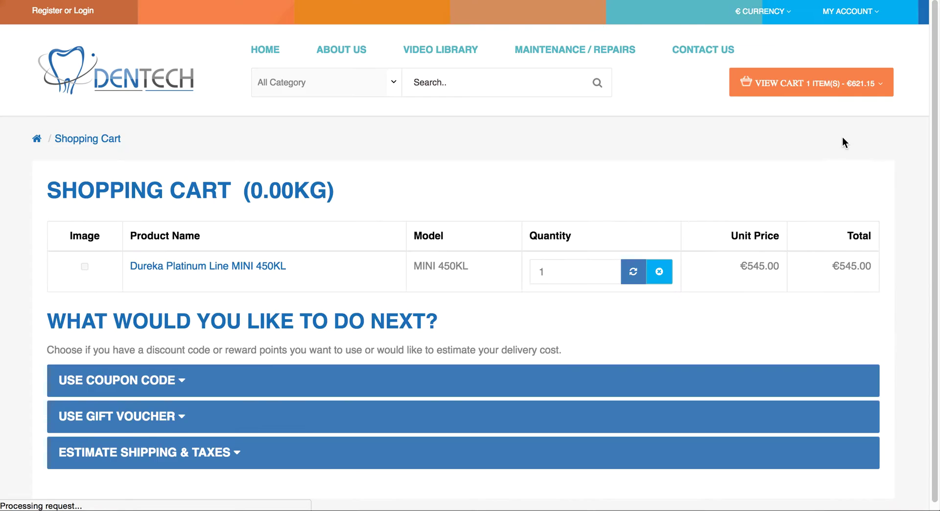
mouse_move(864, 90)
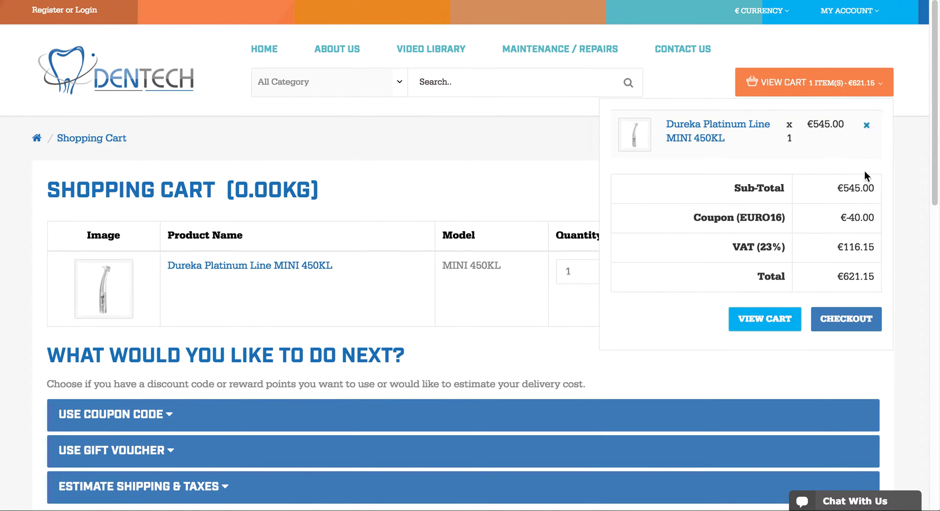
left_click(858, 219)
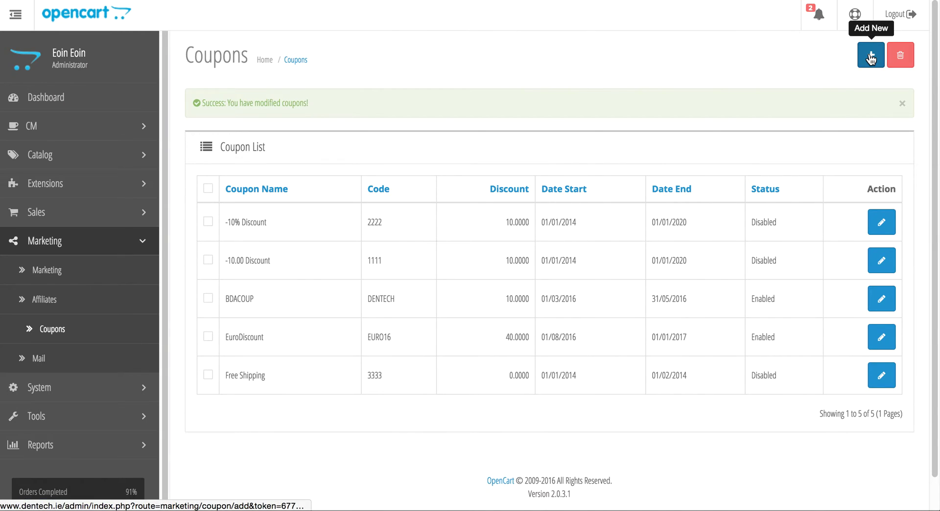
- Start a new coupon named Euro2 with code Euro2017
left_click(871, 56)
left_click(370, 194)
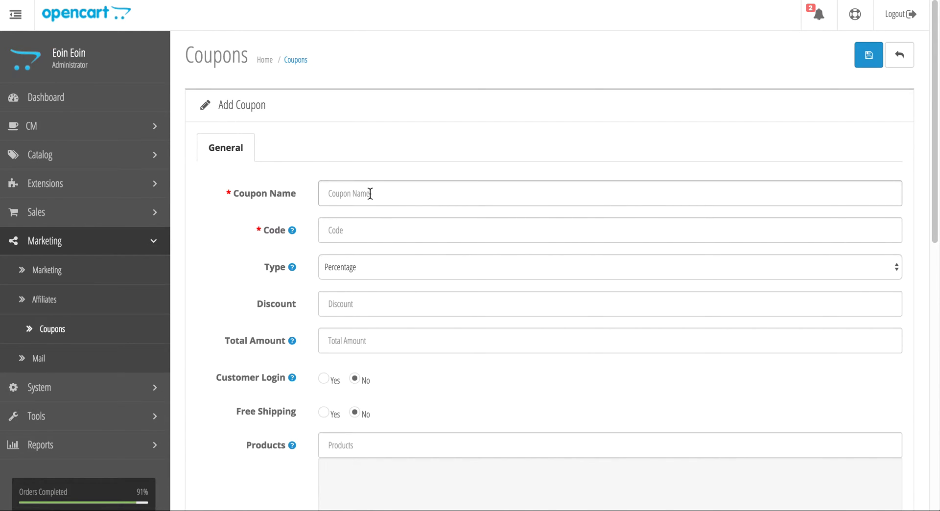
left_click(370, 193)
type("Euro2")
key("Tab")
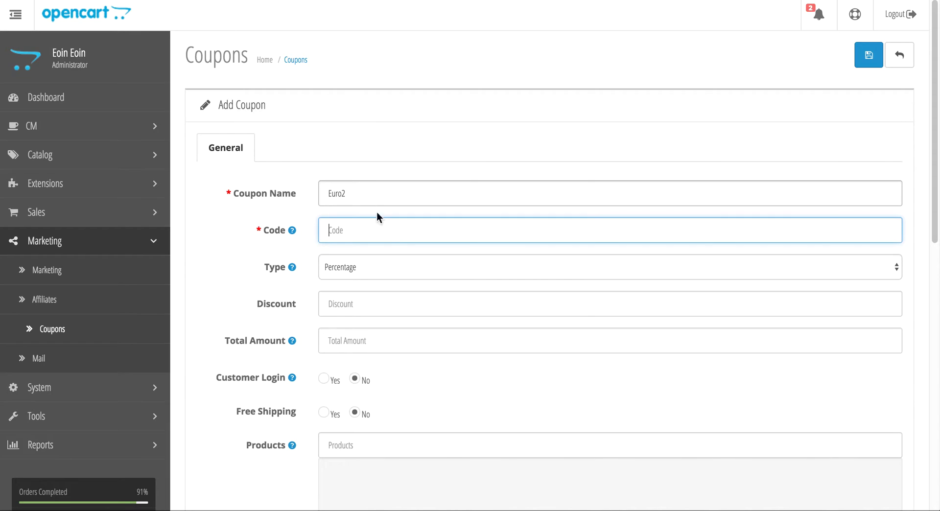
left_click(384, 231)
type("Euro")
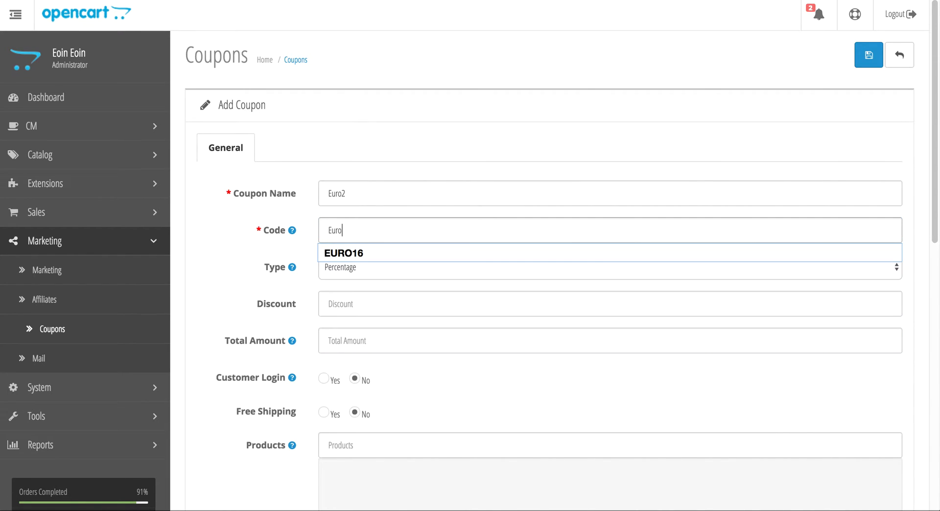
type("2017")
- Make it a Percentage discount of 5
left_click(386, 268)
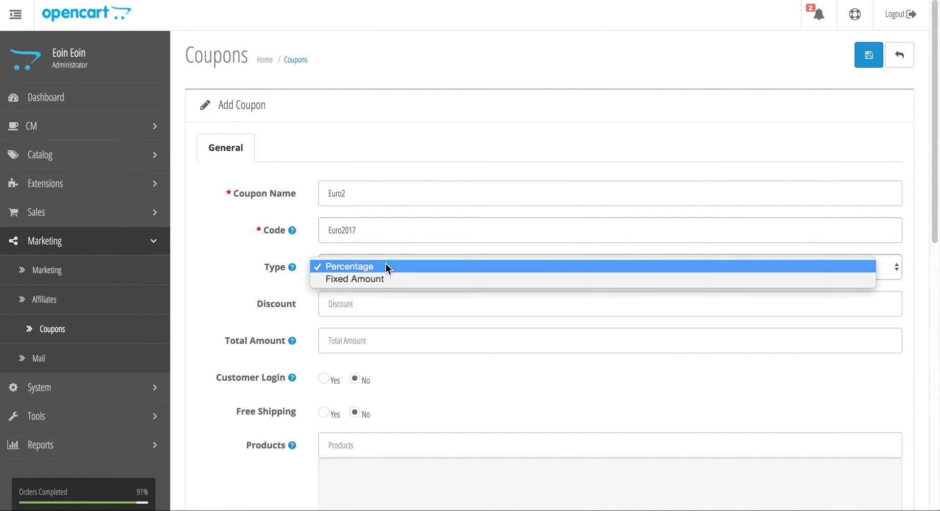
left_click(385, 267)
left_click(365, 308)
type("50")
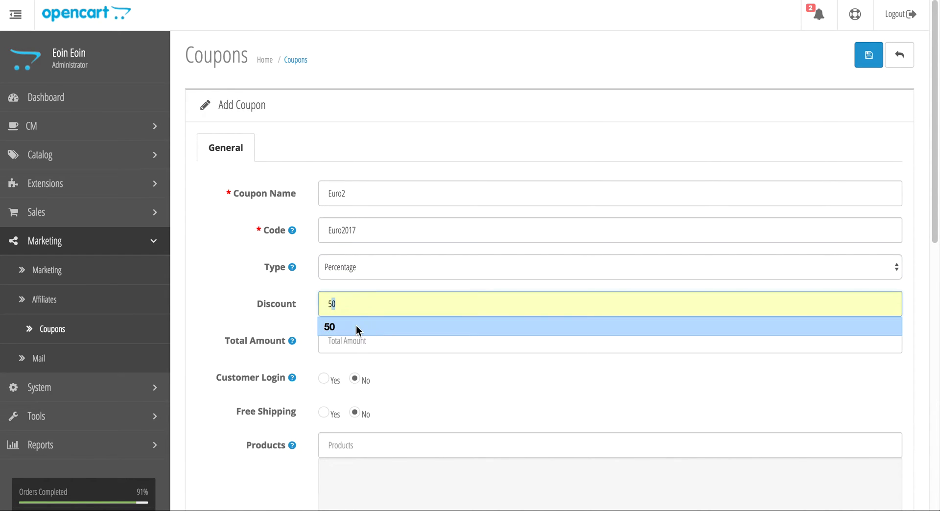
left_click_drag(271, 304, 274, 305)
- Set Uses Per Coupon to 100
scroll(348, 355, "down", 3)
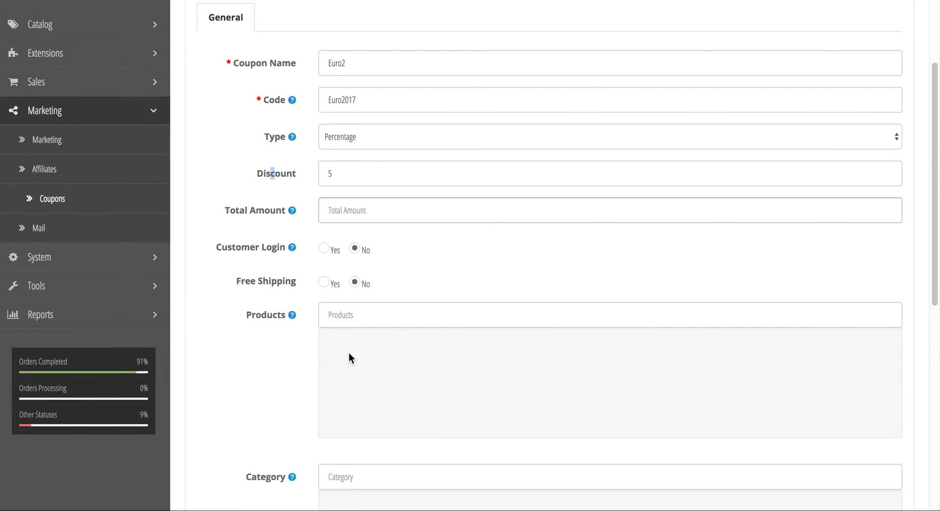
scroll(349, 353, "down", 4)
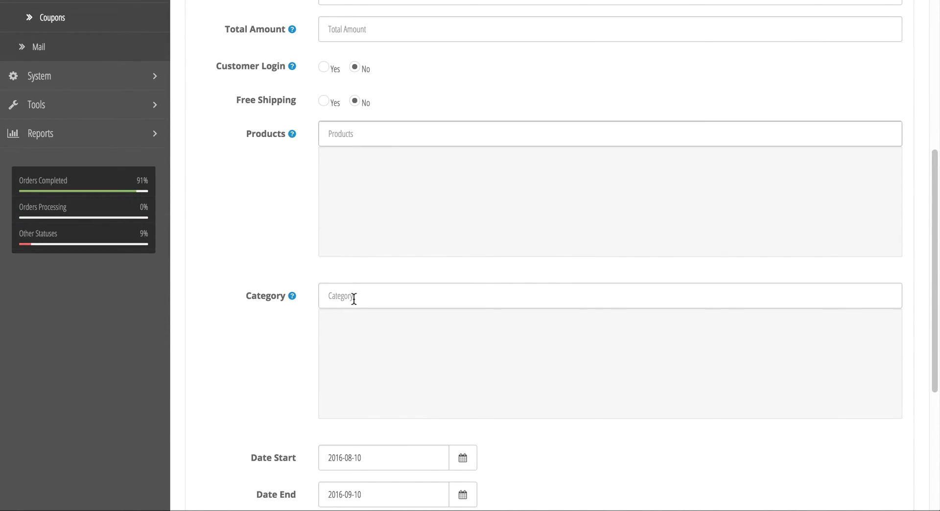
scroll(397, 351, "down", 4)
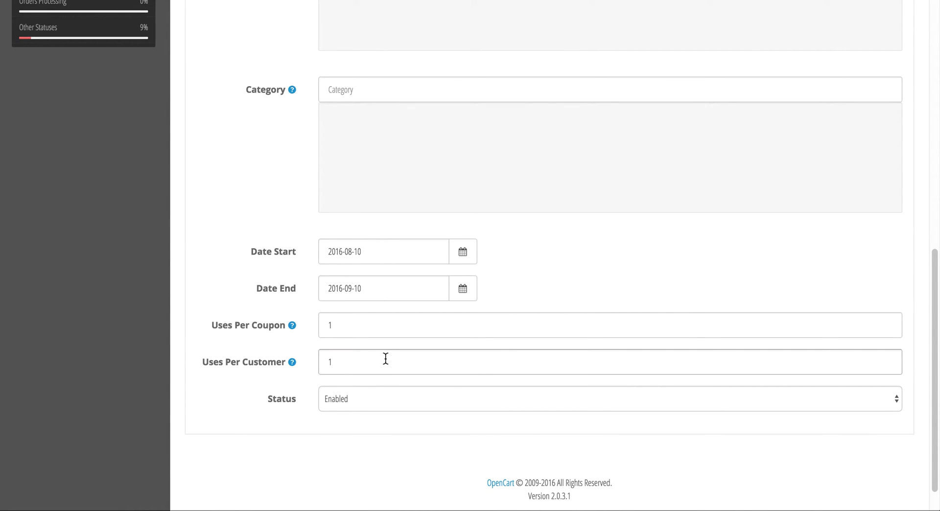
left_click(353, 357)
left_click(348, 325)
type("00")
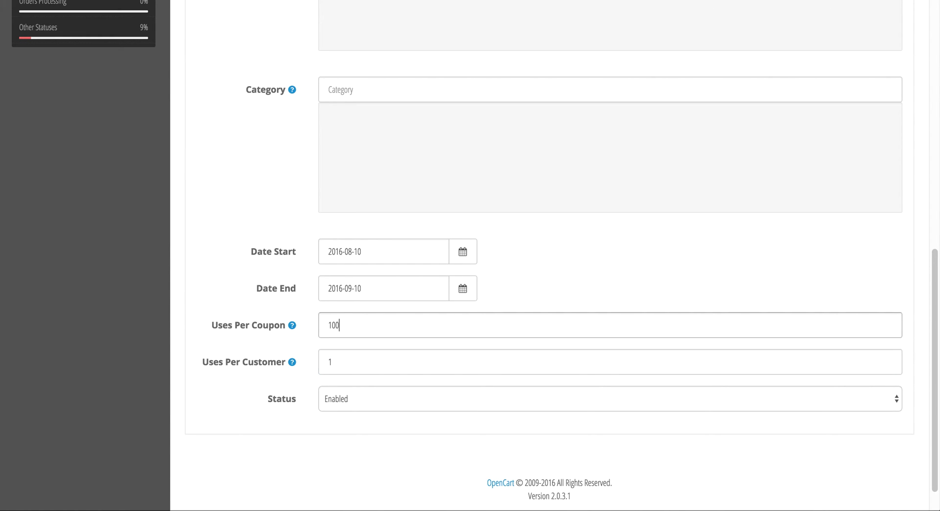
left_click(237, 429)
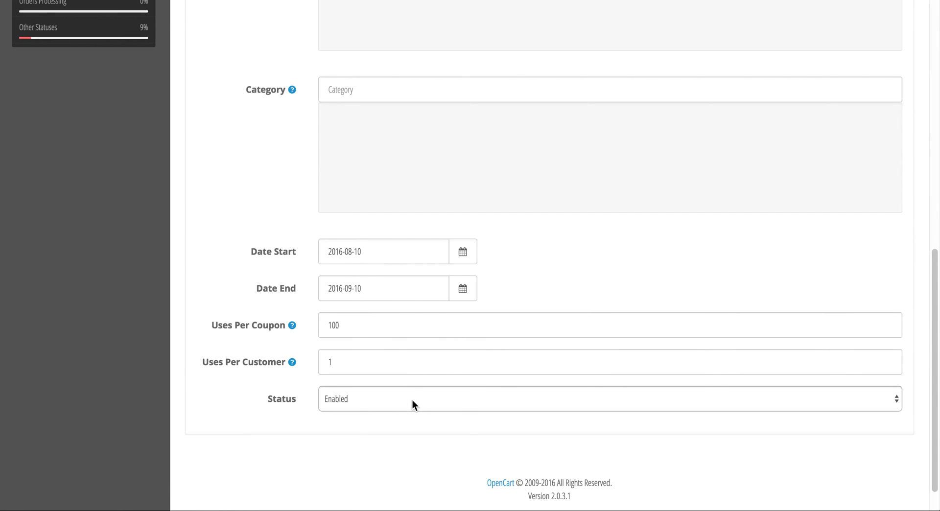
scroll(412, 394, "up", 5)
- Save the Euro2 coupon (code Euro2017, 5% discount, enabled) so it appears in the coupon list
scroll(413, 389, "up", 5)
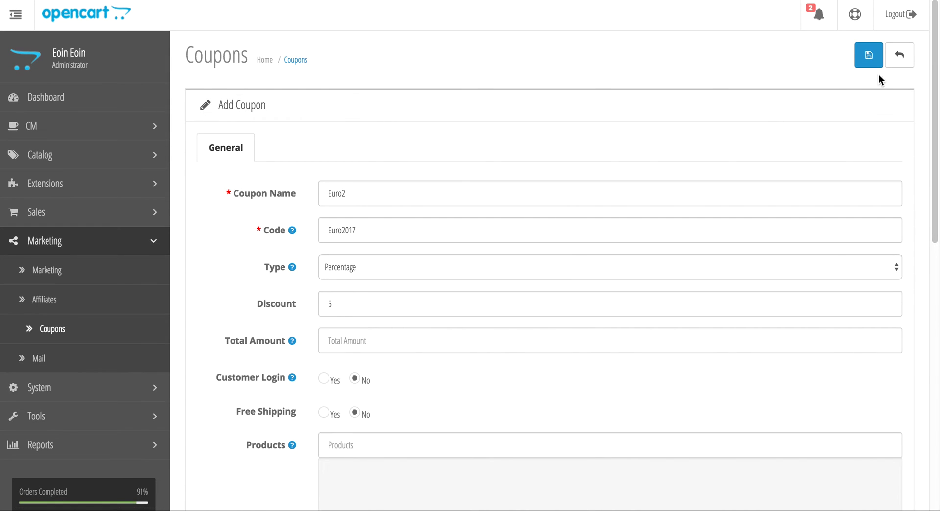
left_click(870, 56)
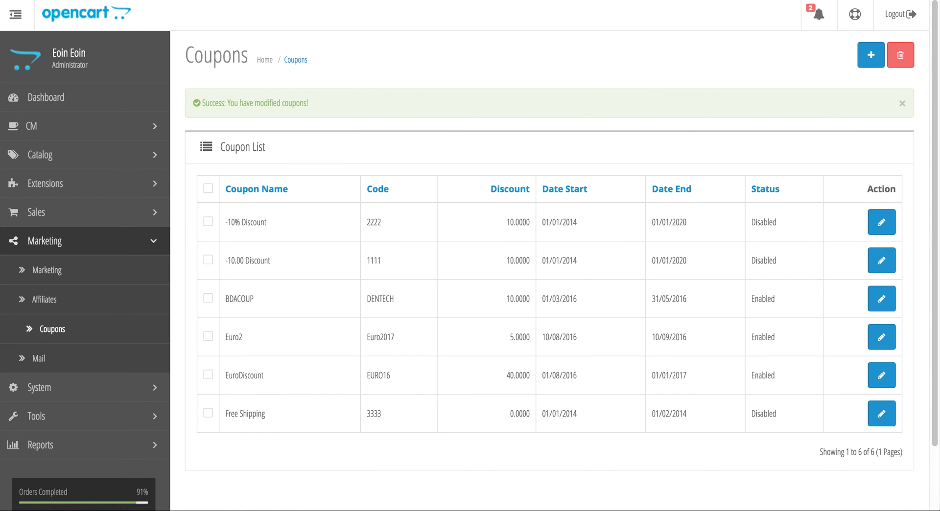
left_click(509, 110)
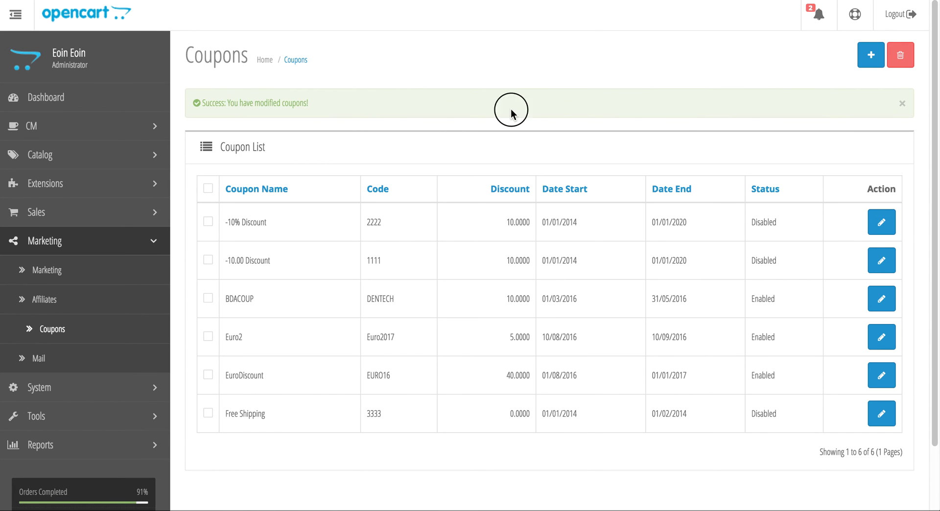